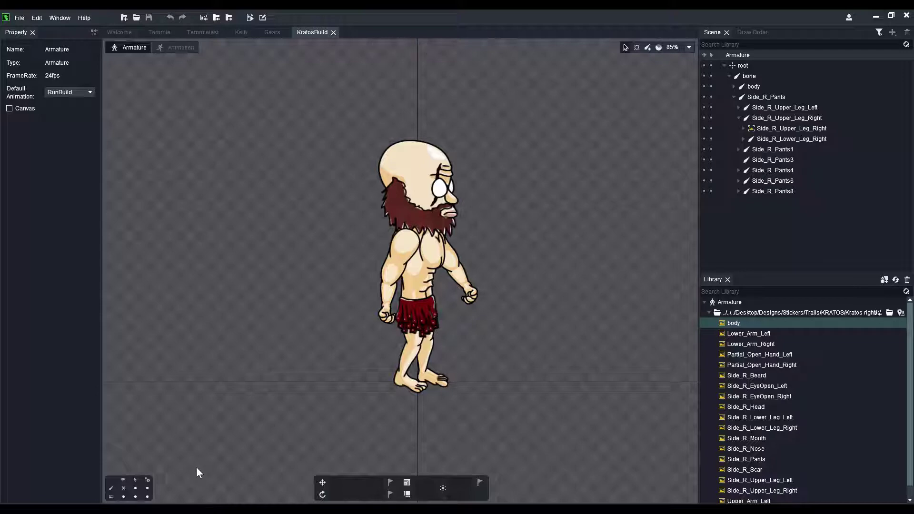
Turn on bone visibility, undo the accidental waist-bone move, and enter Animation mode.
{"action": "left_click", "coordinate": [125, 487]}
{"action": "scroll", "coordinate": [455, 344], "scroll_direction": "up", "scroll_amount": 5}
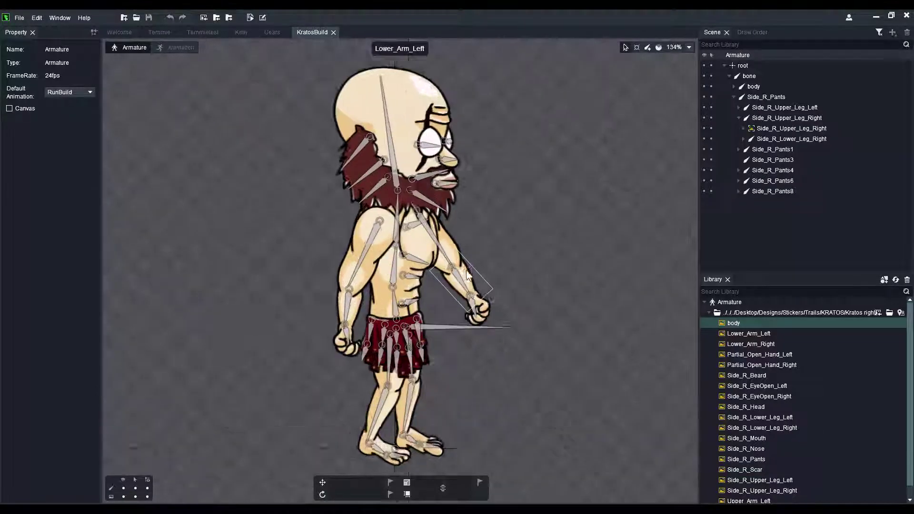
{"action": "left_click", "coordinate": [458, 342]}
{"action": "scroll", "coordinate": [459, 341], "scroll_direction": "down", "scroll_amount": 4}
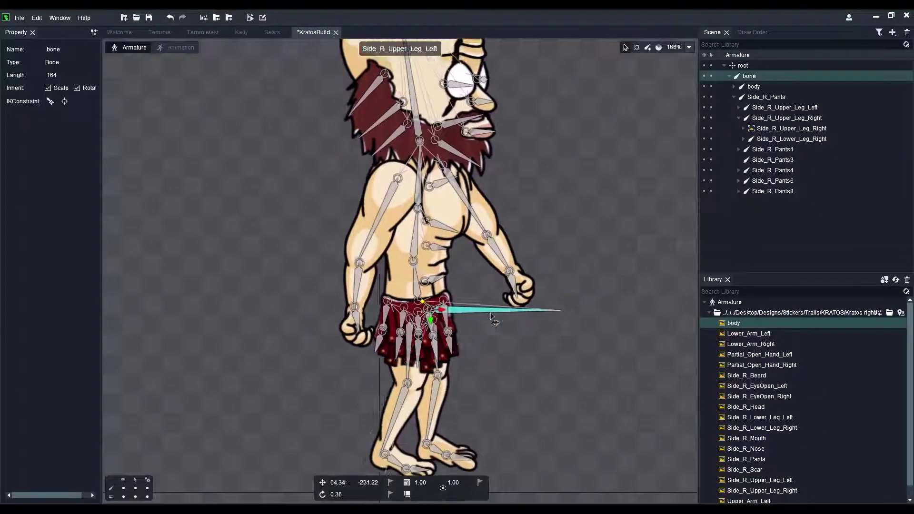
{"action": "key", "text": "ctrl+z"}
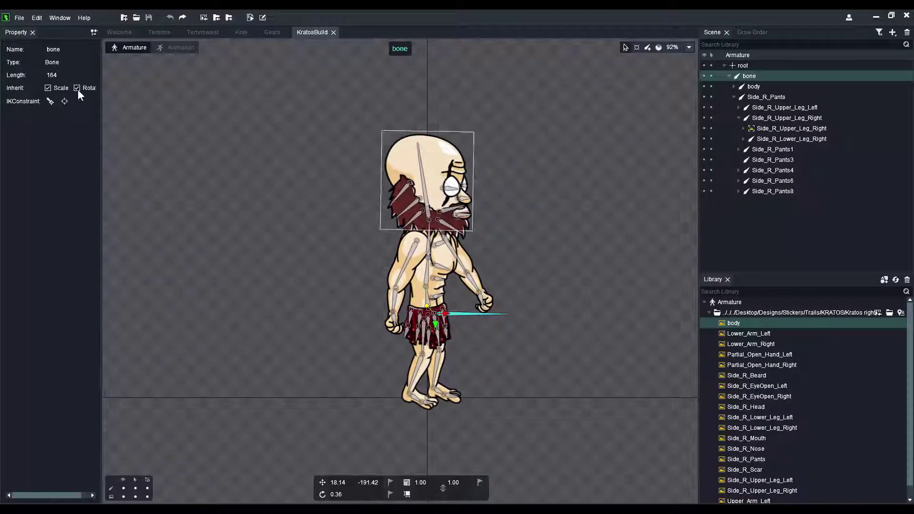
{"action": "left_click", "coordinate": [174, 47]}
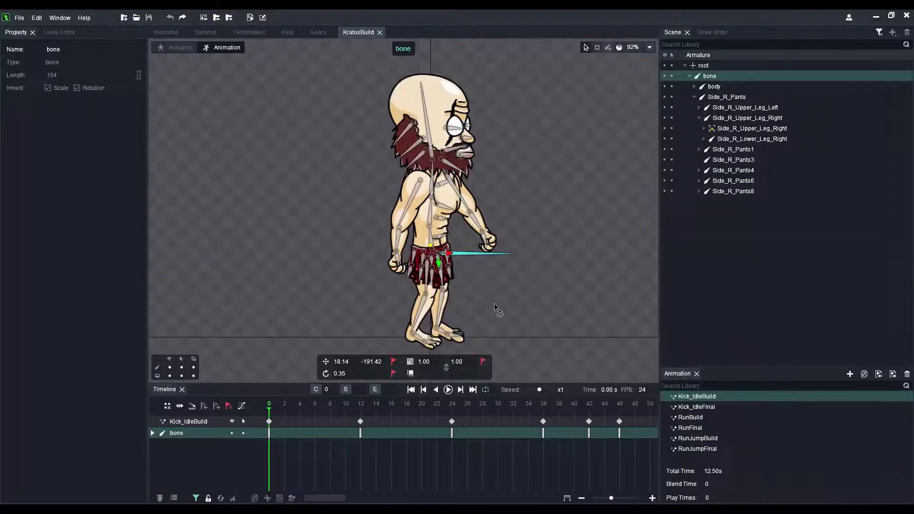
Play Kick_IdleFinal, then preview the RunFinal and RunJumpFinal animations.
{"action": "left_click", "coordinate": [700, 409]}
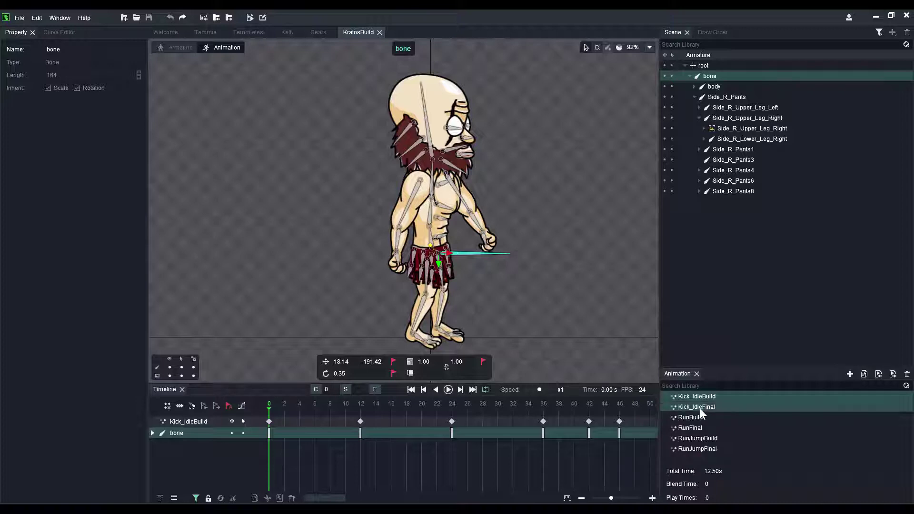
{"action": "left_click", "coordinate": [448, 391]}
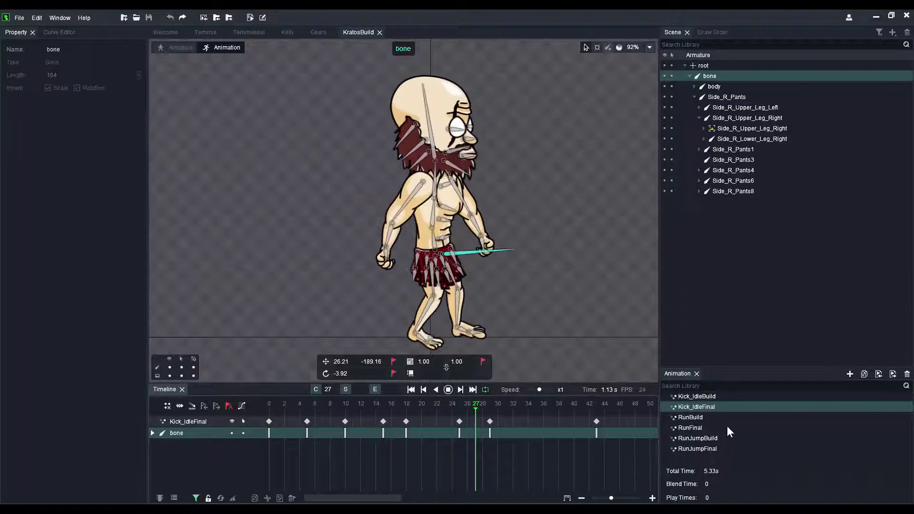
{"action": "left_click", "coordinate": [713, 428]}
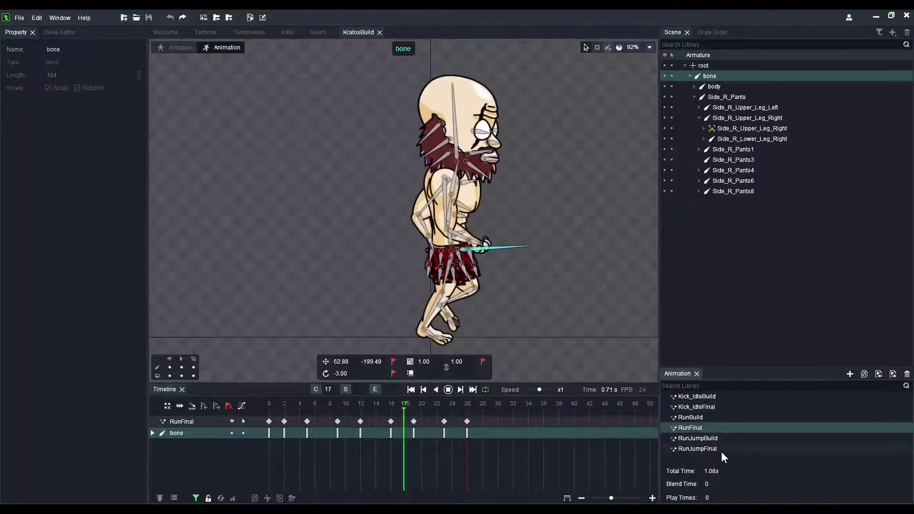
{"action": "left_click", "coordinate": [720, 449]}
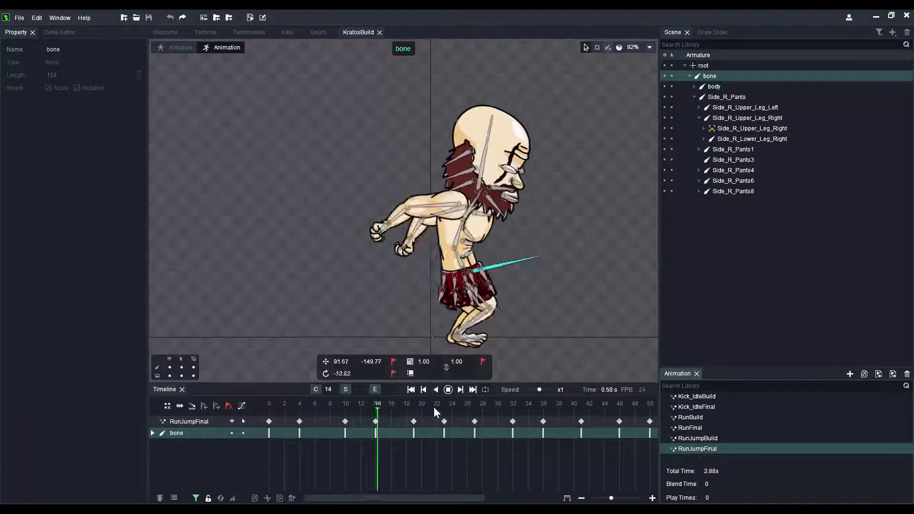
Stop the RunJumpFinal playback and return to Armature mode.
{"action": "scroll", "coordinate": [385, 204], "scroll_direction": "down", "scroll_amount": 5}
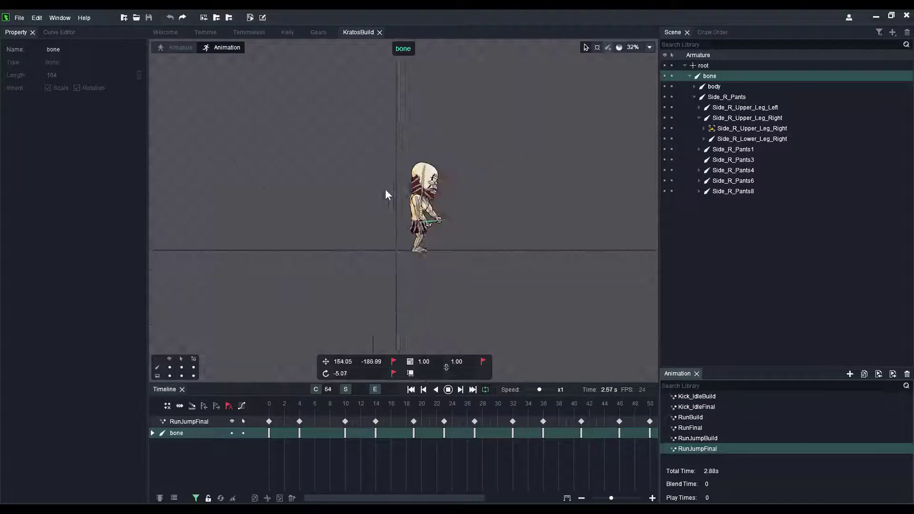
{"action": "scroll", "coordinate": [395, 205], "scroll_direction": "up", "scroll_amount": 2}
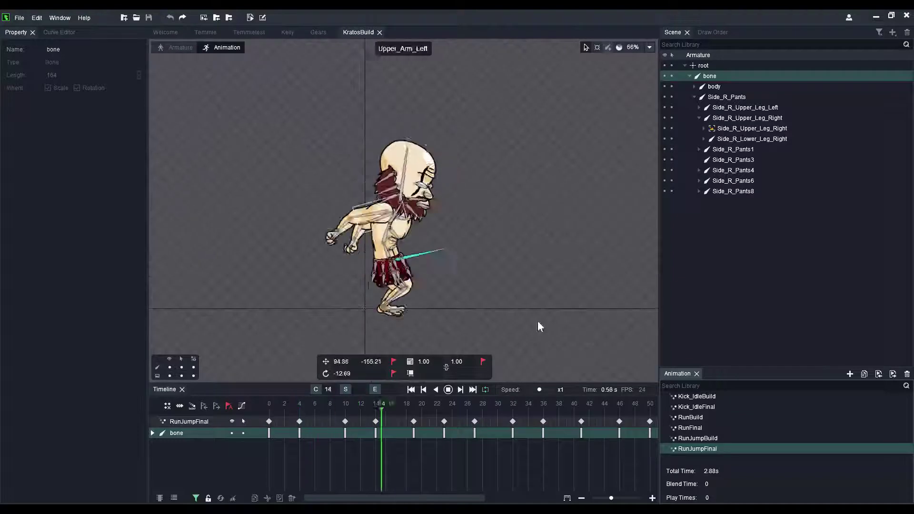
{"action": "left_click", "coordinate": [448, 389]}
{"action": "left_click", "coordinate": [182, 48]}
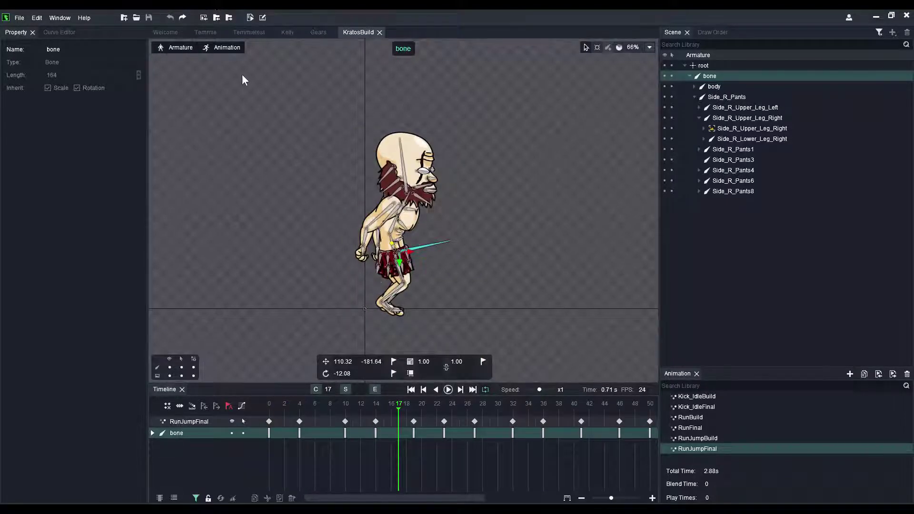
Hide the bones, select the skirt slot, and show the Draw Order list.
{"action": "scroll", "coordinate": [369, 315], "scroll_direction": "up", "scroll_amount": 8}
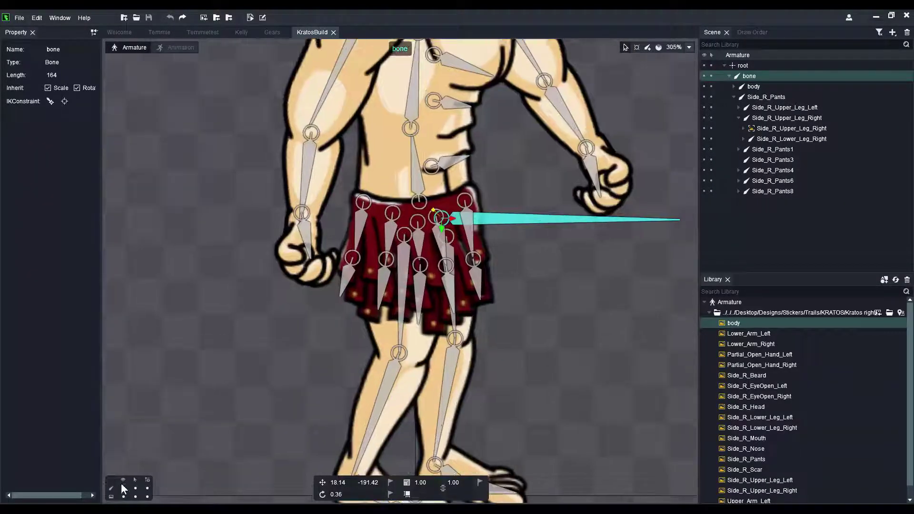
{"action": "left_click", "coordinate": [123, 488]}
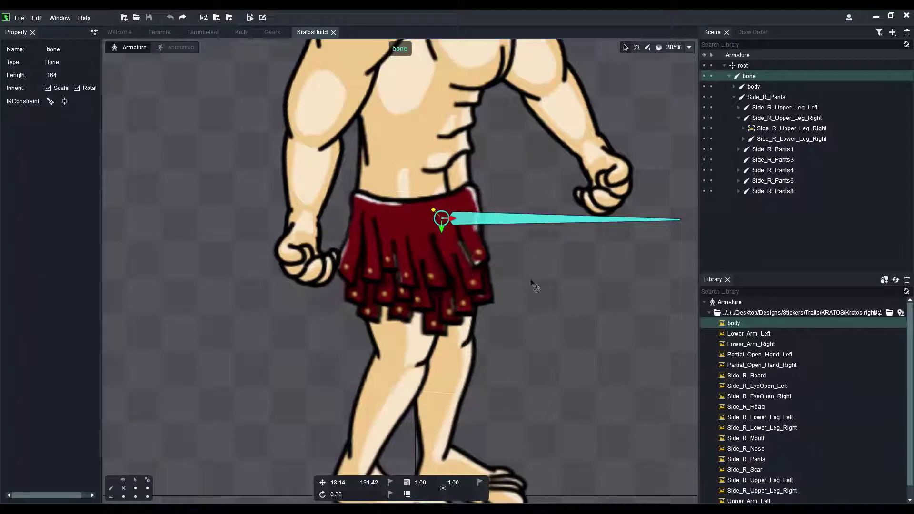
{"action": "left_click", "coordinate": [355, 213]}
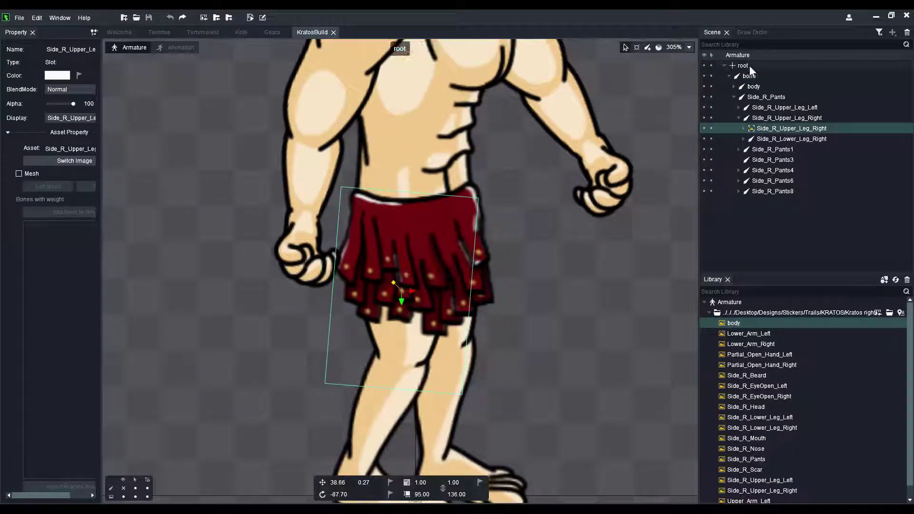
{"action": "left_click", "coordinate": [746, 31]}
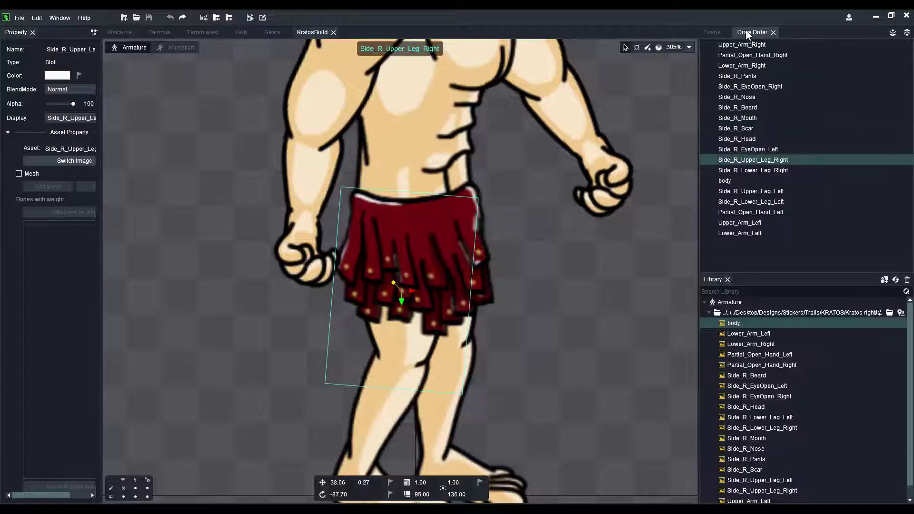
Select the Side_R_Pants, body and beard slots to inspect their meshes.
{"action": "left_click", "coordinate": [747, 78]}
{"action": "scroll", "coordinate": [486, 327], "scroll_direction": "down", "scroll_amount": 1}
{"action": "scroll", "coordinate": [486, 328], "scroll_direction": "down", "scroll_amount": 4}
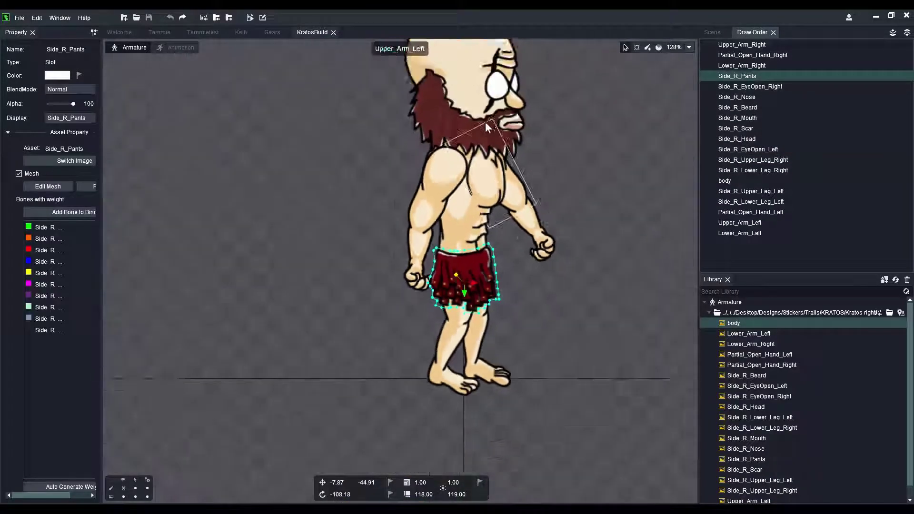
{"action": "scroll", "coordinate": [485, 122], "scroll_direction": "up", "scroll_amount": 2}
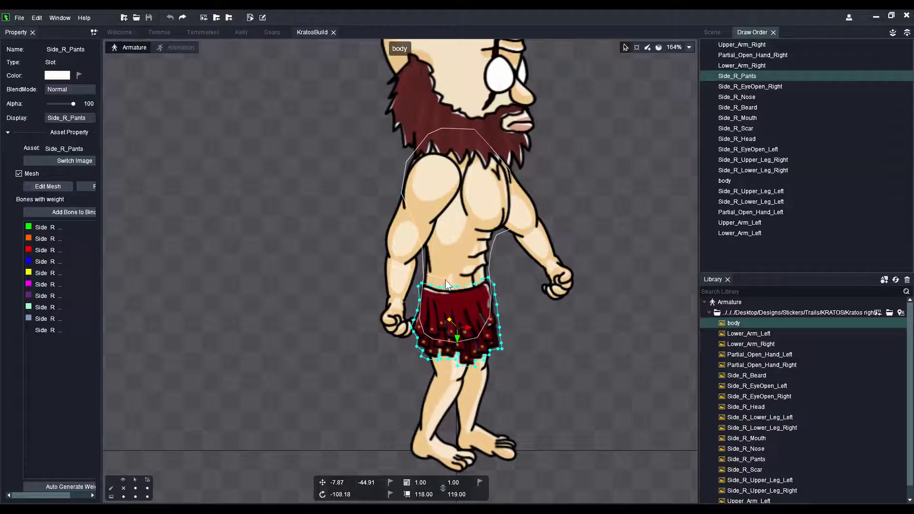
{"action": "left_click", "coordinate": [472, 273]}
{"action": "scroll", "coordinate": [551, 303], "scroll_direction": "up", "scroll_amount": 2}
{"action": "scroll", "coordinate": [551, 303], "scroll_direction": "down", "scroll_amount": 3}
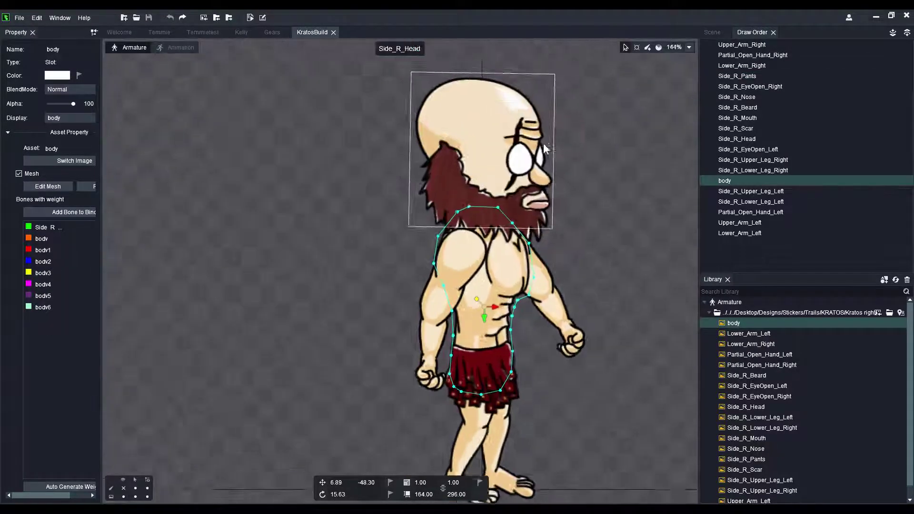
{"action": "scroll", "coordinate": [544, 242], "scroll_direction": "up", "scroll_amount": 3}
{"action": "left_click", "coordinate": [545, 250]}
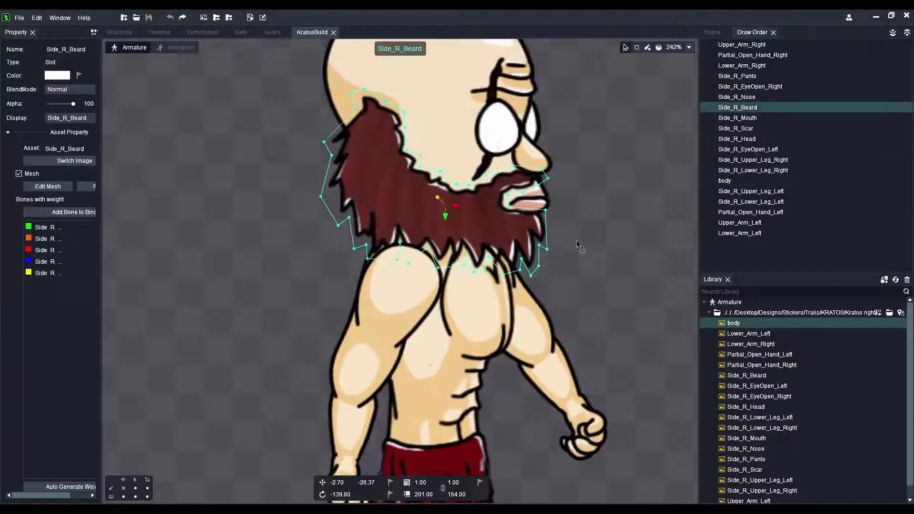
{"action": "scroll", "coordinate": [577, 242], "scroll_direction": "down", "scroll_amount": 4}
{"action": "scroll", "coordinate": [566, 259], "scroll_direction": "up", "scroll_amount": 2}
{"action": "scroll", "coordinate": [572, 265], "scroll_direction": "up", "scroll_amount": 2}
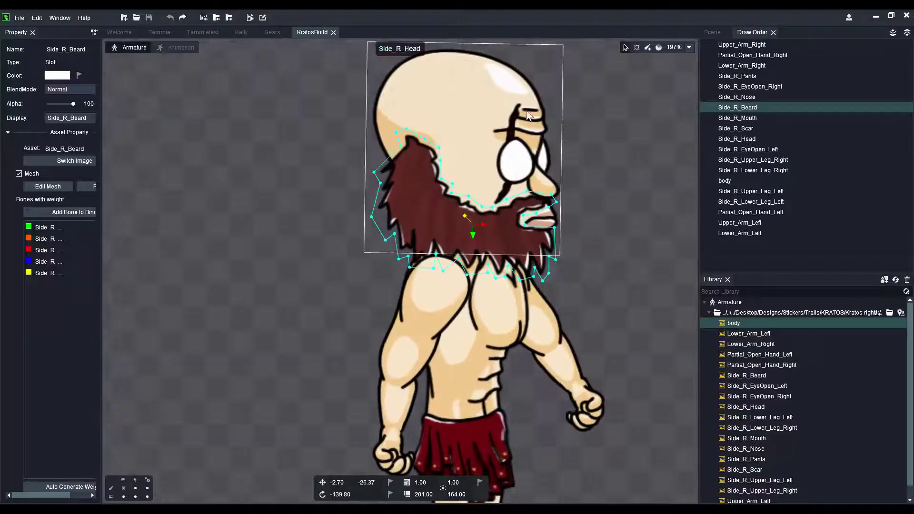
{"action": "scroll", "coordinate": [576, 269], "scroll_direction": "down", "scroll_amount": 2}
{"action": "scroll", "coordinate": [535, 307], "scroll_direction": "up", "scroll_amount": 1}
{"action": "scroll", "coordinate": [533, 300], "scroll_direction": "up", "scroll_amount": 1}
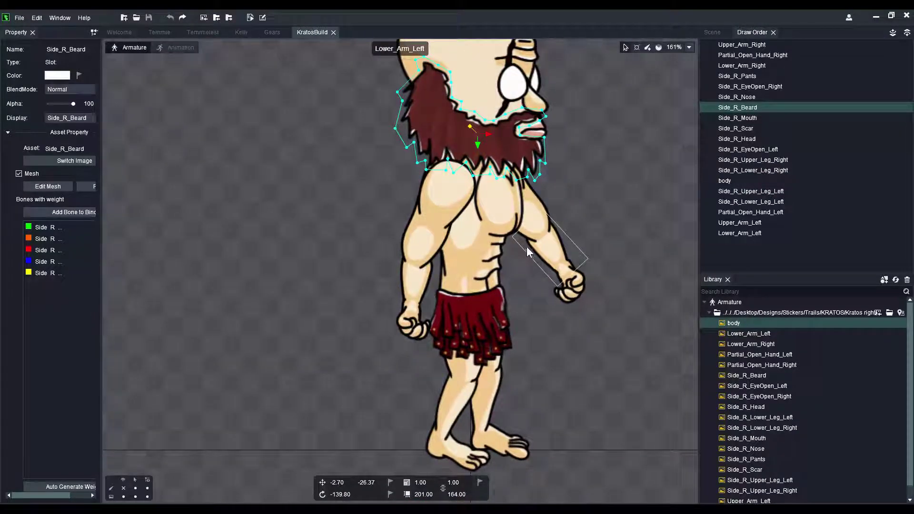
{"action": "scroll", "coordinate": [504, 348], "scroll_direction": "down", "scroll_amount": 3}
{"action": "scroll", "coordinate": [571, 204], "scroll_direction": "down", "scroll_amount": 2}
{"action": "scroll", "coordinate": [571, 205], "scroll_direction": "up", "scroll_amount": 3}
{"action": "scroll", "coordinate": [565, 193], "scroll_direction": "down", "scroll_amount": 4}
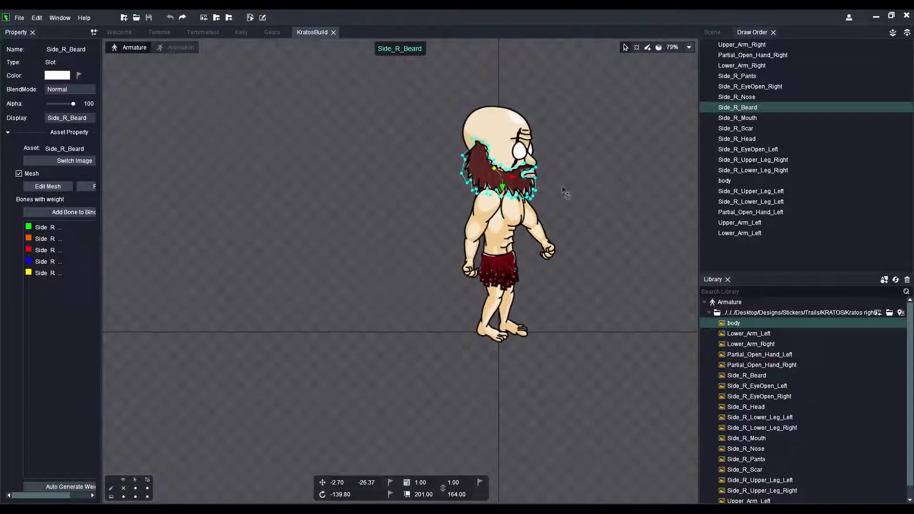
{"action": "scroll", "coordinate": [580, 158], "scroll_direction": "up", "scroll_amount": 2}
{"action": "scroll", "coordinate": [264, 154], "scroll_direction": "down", "scroll_amount": 4}
{"action": "scroll", "coordinate": [459, 140], "scroll_direction": "up", "scroll_amount": 1}
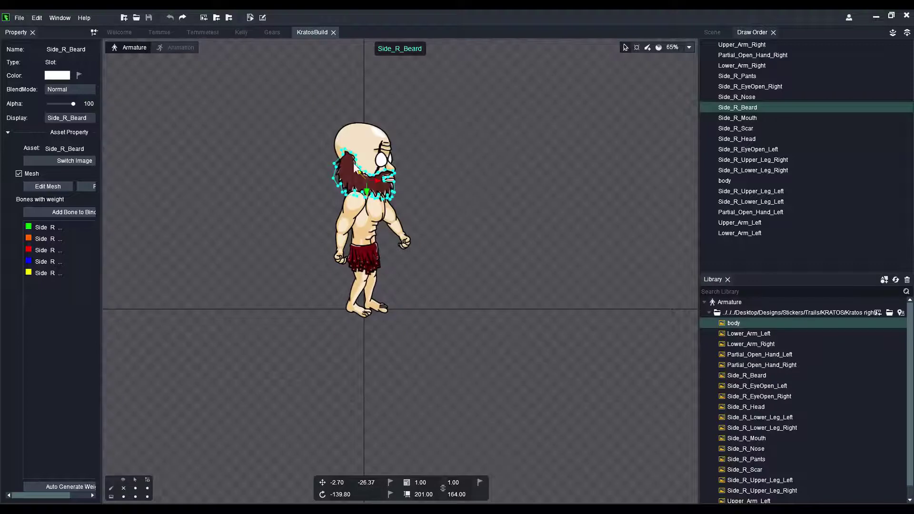
{"action": "scroll", "coordinate": [354, 163], "scroll_direction": "up", "scroll_amount": 2}
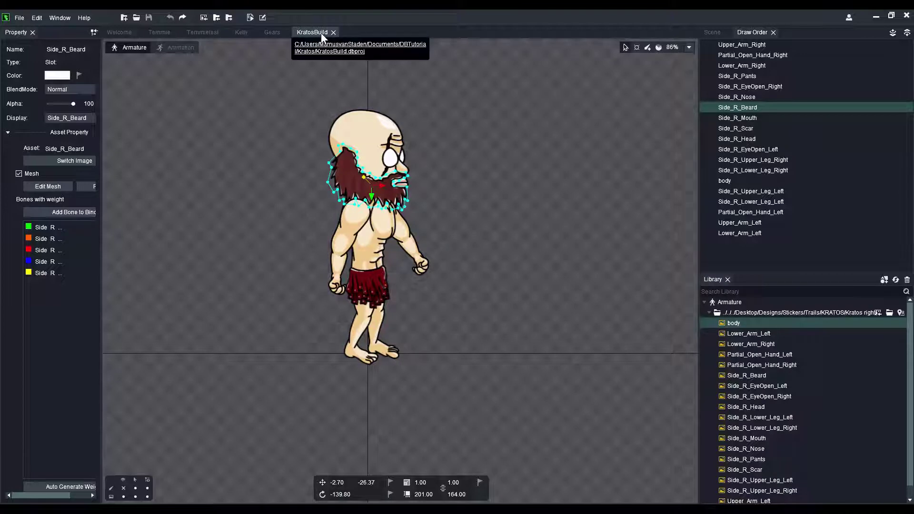
{"action": "scroll", "coordinate": [459, 179], "scroll_direction": "up", "scroll_amount": 2}
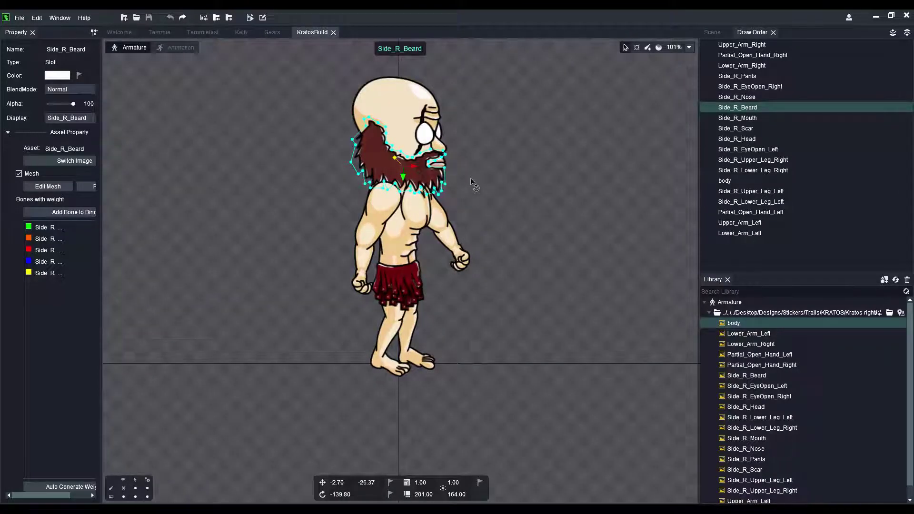
Reselect the body slot and make the bones visible again.
{"action": "left_click", "coordinate": [413, 246]}
{"action": "scroll", "coordinate": [415, 244], "scroll_direction": "up", "scroll_amount": 3}
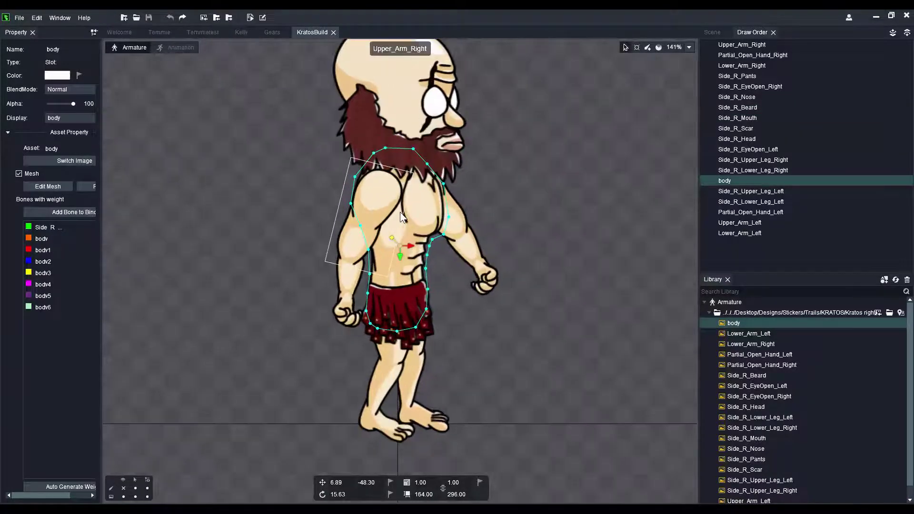
{"action": "left_click", "coordinate": [122, 493]}
{"action": "scroll", "coordinate": [295, 268], "scroll_direction": "up", "scroll_amount": 2}
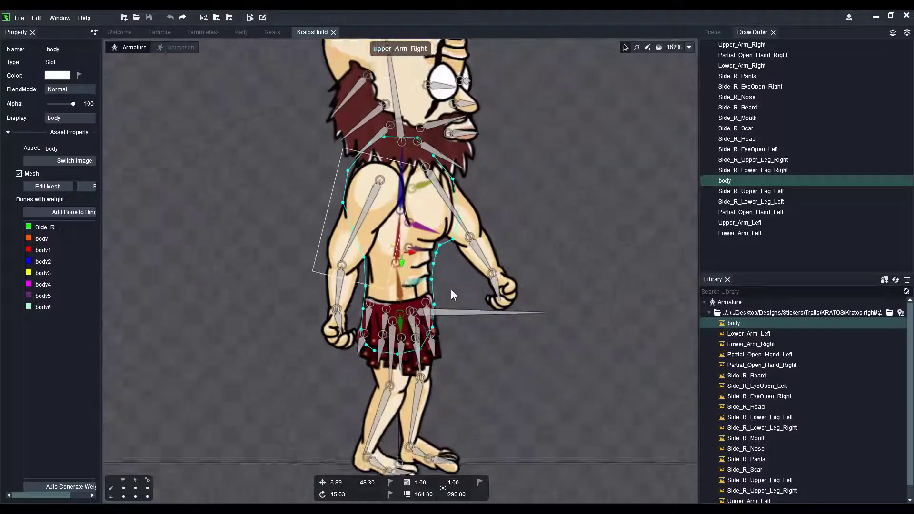
{"action": "scroll", "coordinate": [451, 295], "scroll_direction": "up", "scroll_amount": 3}
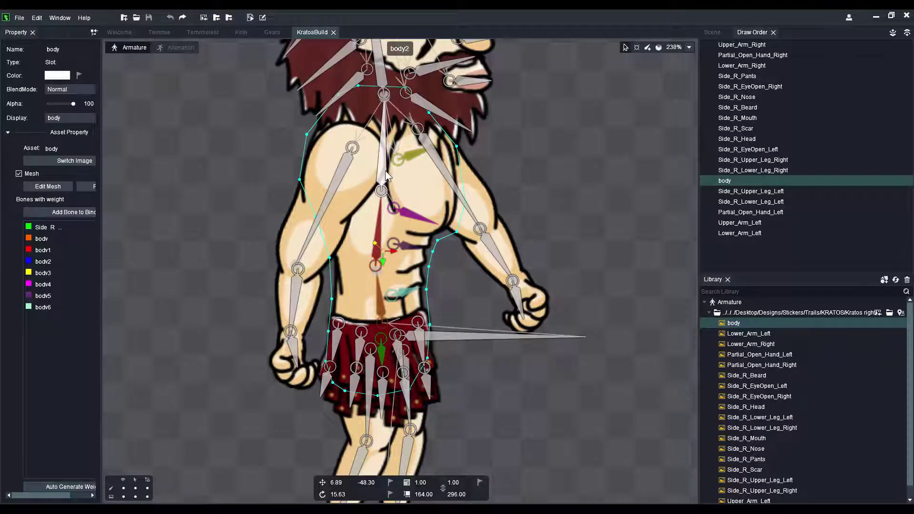
Rotate the body2 and body1 bones so the torso leans forward.
{"action": "left_click_drag", "start_coordinate": [386, 174], "coordinate": [607, 235]}
{"action": "left_click", "coordinate": [380, 247]}
{"action": "left_click_drag", "start_coordinate": [564, 198], "coordinate": [524, 124]}
{"action": "left_click_drag", "start_coordinate": [381, 176], "coordinate": [616, 265]}
{"action": "scroll", "coordinate": [612, 258], "scroll_direction": "down", "scroll_amount": 6}
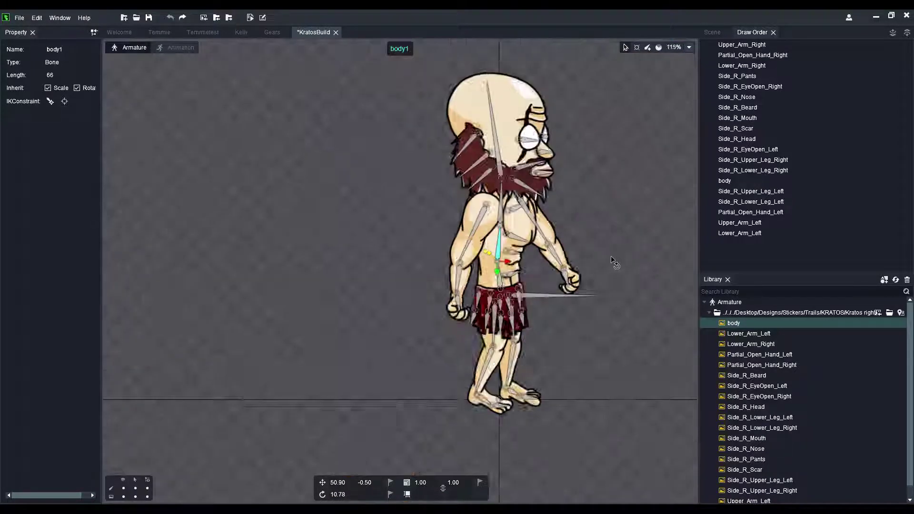
{"action": "scroll", "coordinate": [591, 238], "scroll_direction": "up", "scroll_amount": 3}
{"action": "scroll", "coordinate": [562, 216], "scroll_direction": "down", "scroll_amount": 1}
{"action": "scroll", "coordinate": [554, 224], "scroll_direction": "up", "scroll_amount": 2}
{"action": "left_click", "coordinate": [536, 243]}
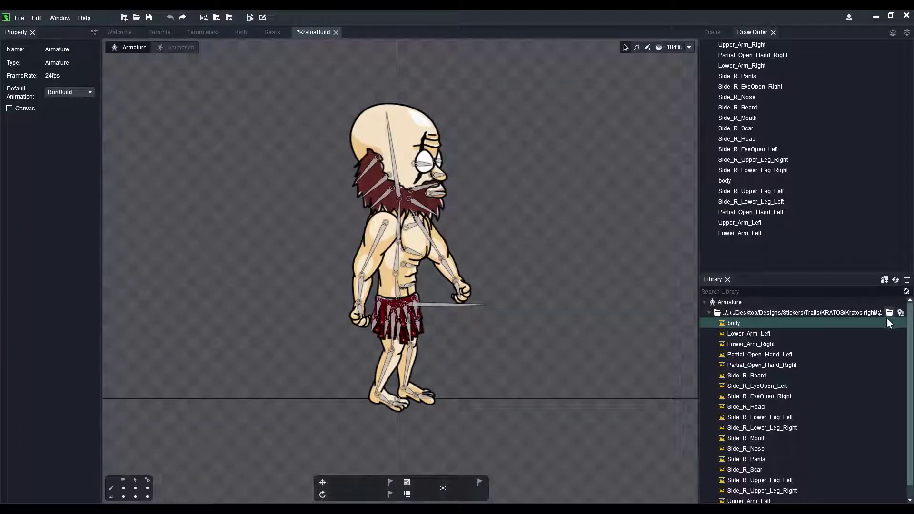
{"action": "left_click", "coordinate": [745, 312]}
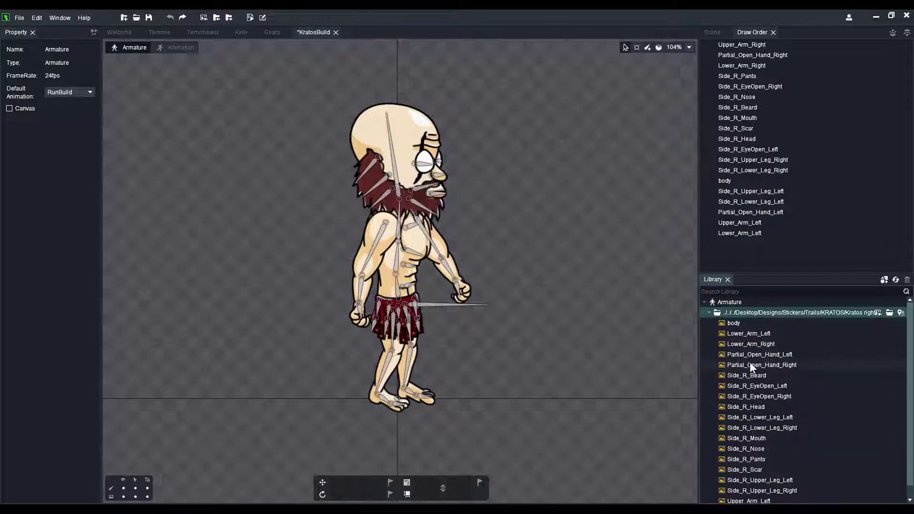
{"action": "mouse_move", "coordinate": [750, 363]}
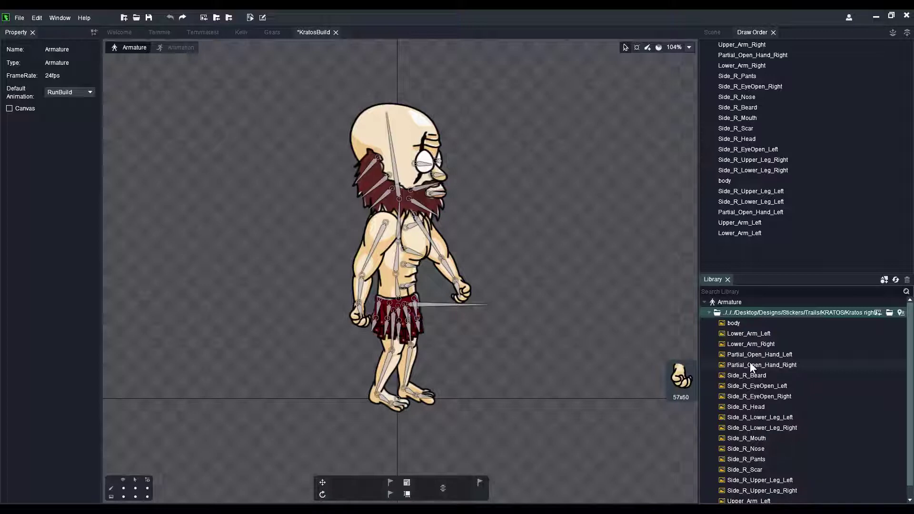
{"action": "mouse_move", "coordinate": [748, 333]}
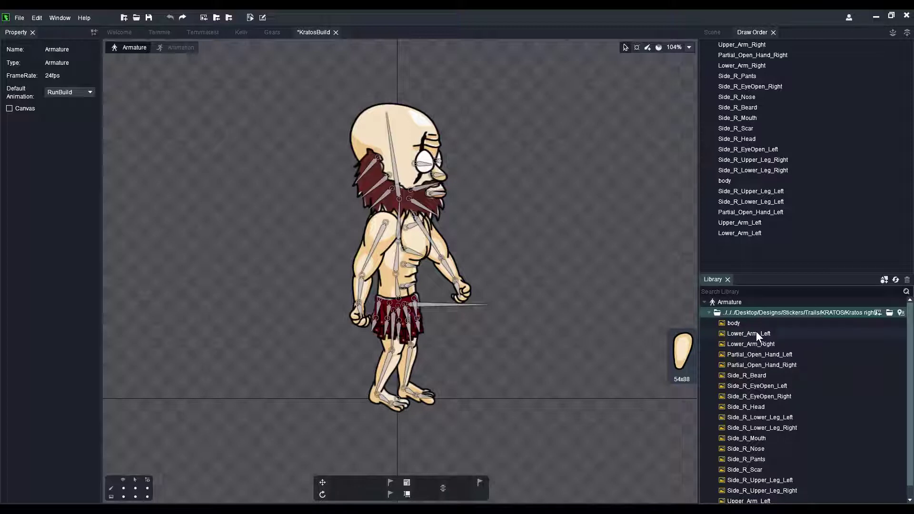
Relocate the library path to the KRATOS 'Kratos right_blocks' folder.
{"action": "left_click", "coordinate": [902, 315]}
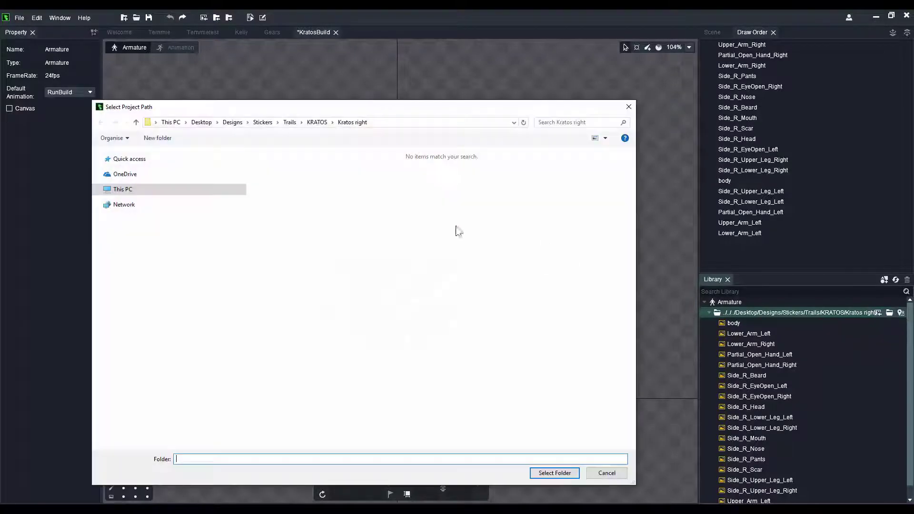
{"action": "left_click", "coordinate": [317, 121]}
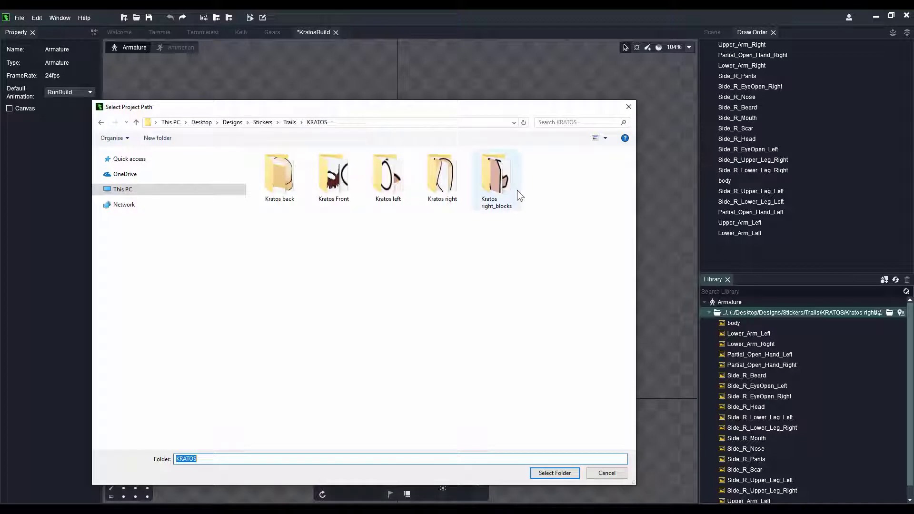
{"action": "left_click", "coordinate": [508, 178]}
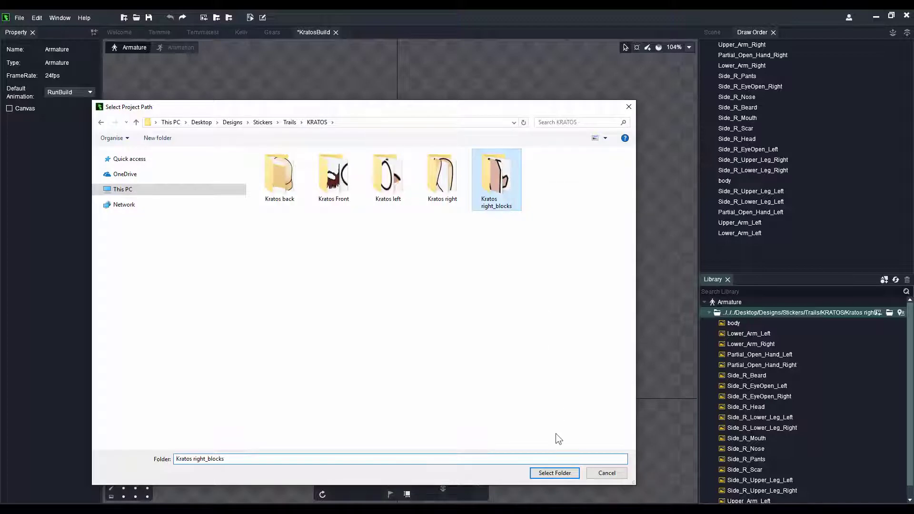
{"action": "left_click", "coordinate": [554, 473]}
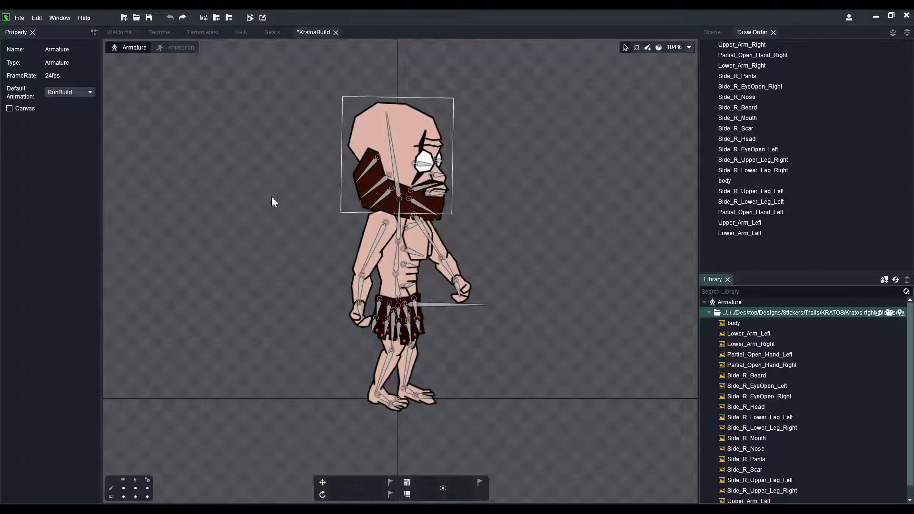
{"action": "scroll", "coordinate": [428, 167], "scroll_direction": "up", "scroll_amount": 4}
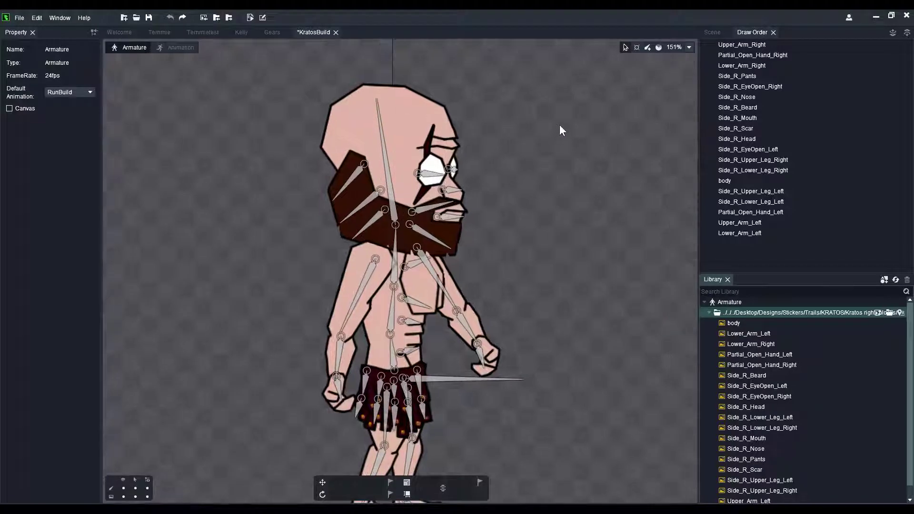
{"action": "scroll", "coordinate": [560, 129], "scroll_direction": "down", "scroll_amount": 3}
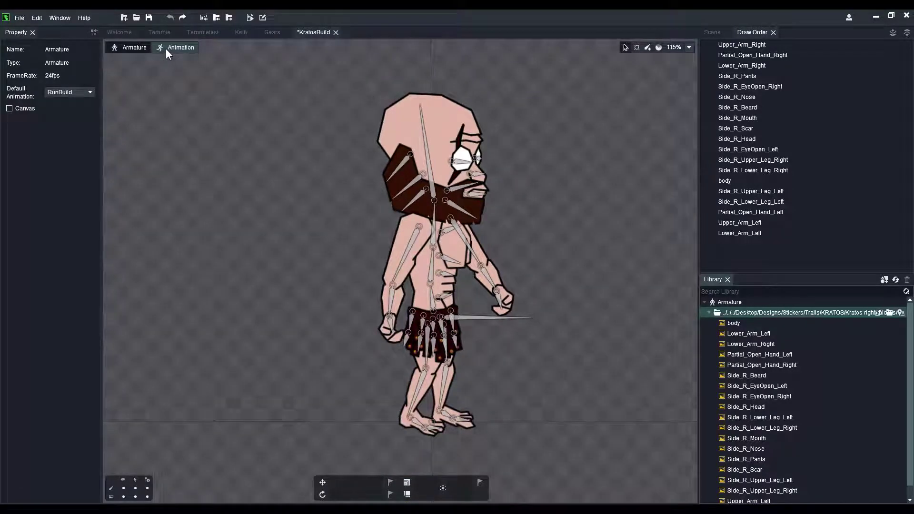
Enter Animation mode, shrink the timeline, and play the run-jump animation.
{"action": "left_click", "coordinate": [166, 48]}
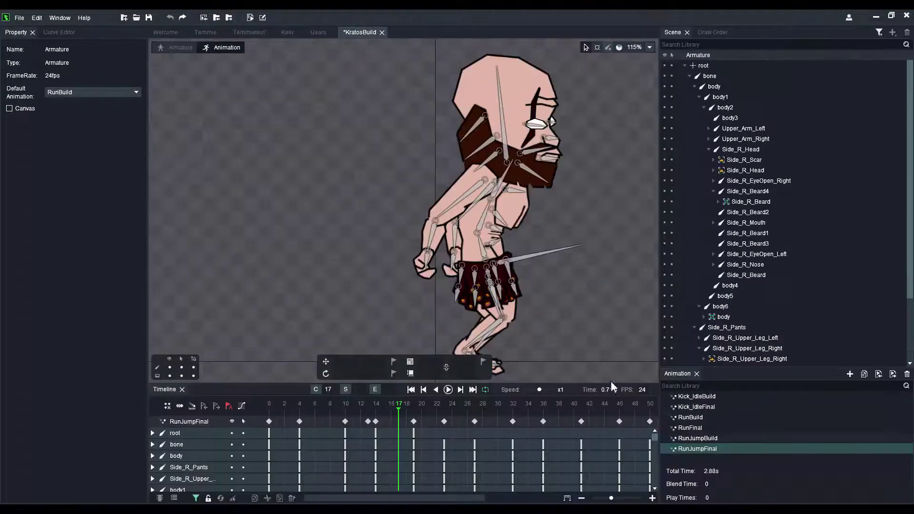
{"action": "scroll", "coordinate": [590, 263], "scroll_direction": "down", "scroll_amount": 3}
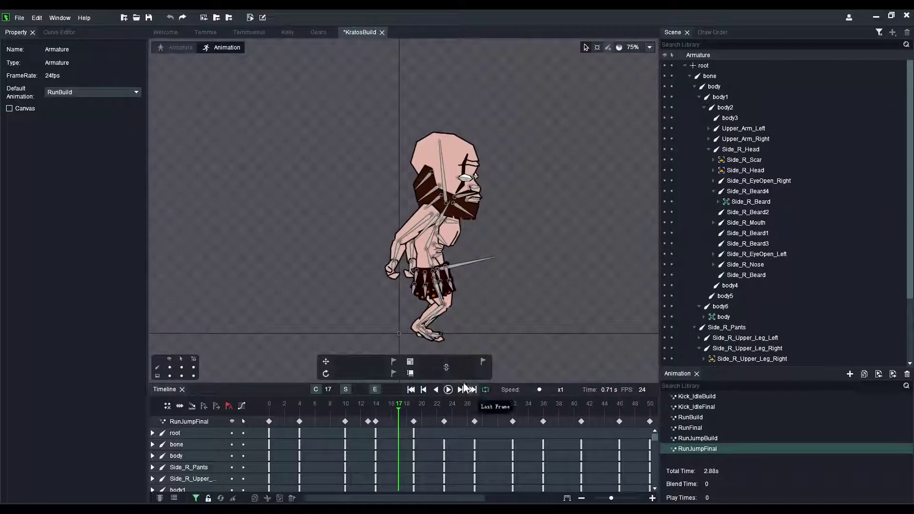
{"action": "left_click_drag", "start_coordinate": [531, 384], "coordinate": [531, 414]}
{"action": "left_click", "coordinate": [448, 421]}
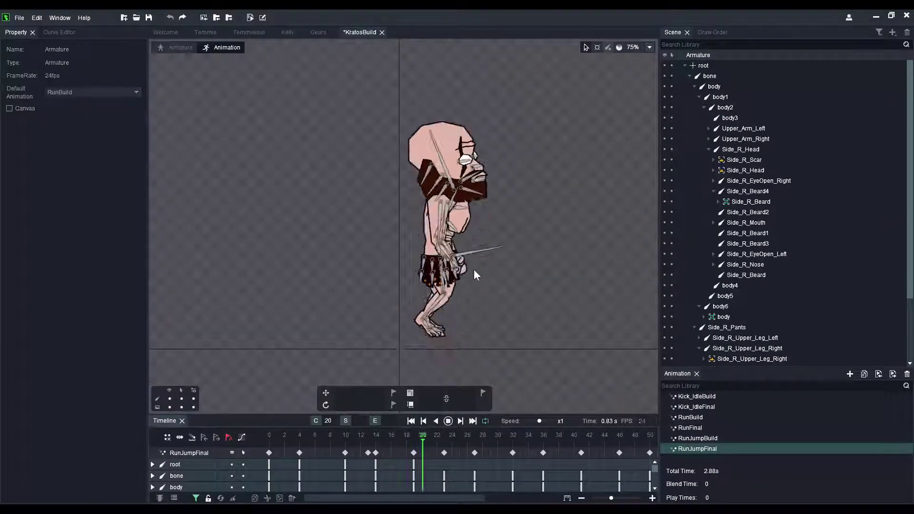
{"action": "scroll", "coordinate": [471, 257], "scroll_direction": "up", "scroll_amount": 4}
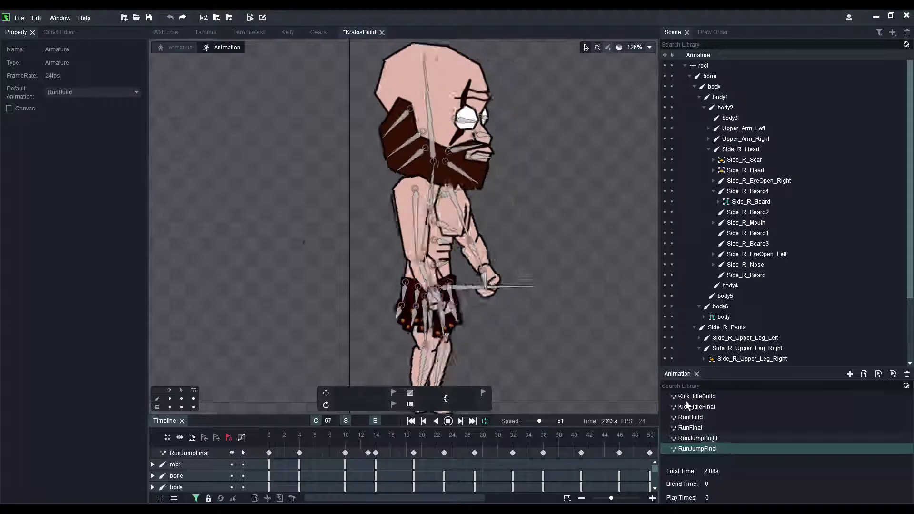
Preview the RunJumpBuild, Kick_IdleBuild and RunFinal animations with block textures.
{"action": "left_click", "coordinate": [713, 439]}
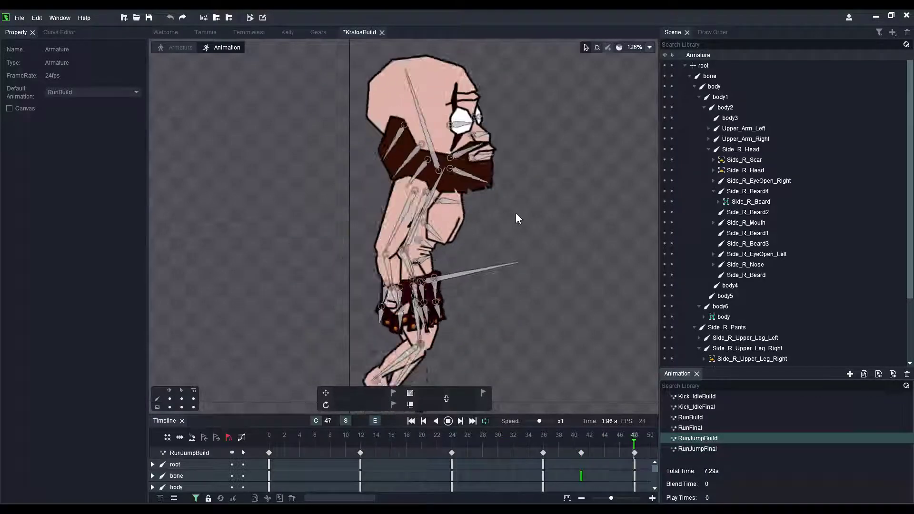
{"action": "scroll", "coordinate": [489, 220], "scroll_direction": "down", "scroll_amount": 4}
{"action": "scroll", "coordinate": [489, 219], "scroll_direction": "down", "scroll_amount": 2}
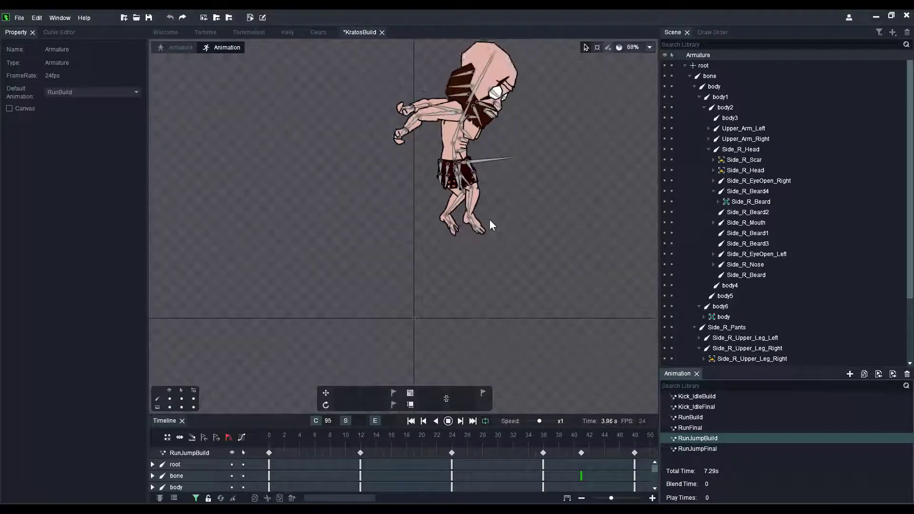
{"action": "left_click", "coordinate": [703, 397]}
{"action": "scroll", "coordinate": [472, 207], "scroll_direction": "up", "scroll_amount": 6}
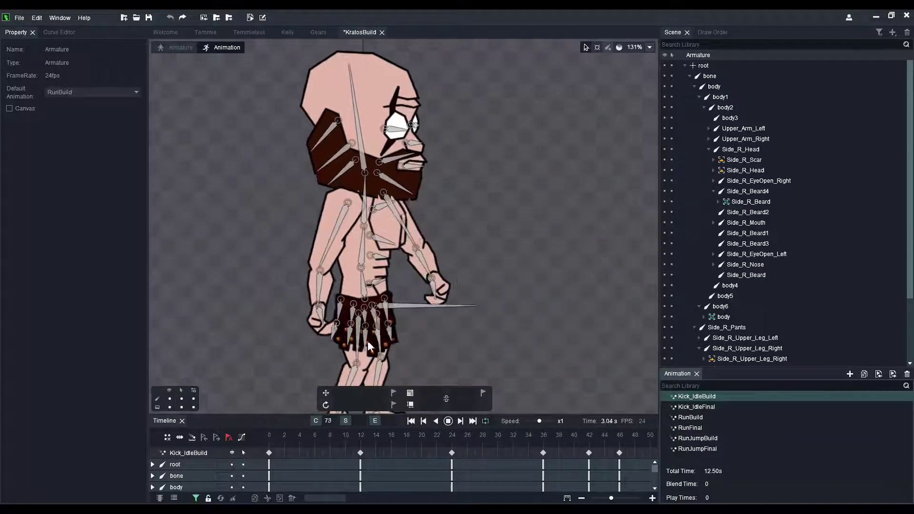
{"action": "scroll", "coordinate": [531, 265], "scroll_direction": "down", "scroll_amount": 2}
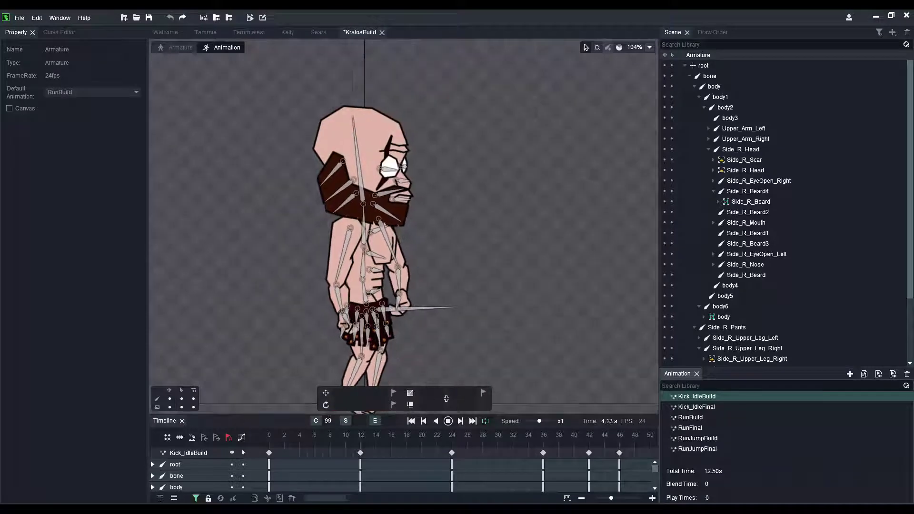
{"action": "left_click", "coordinate": [698, 428]}
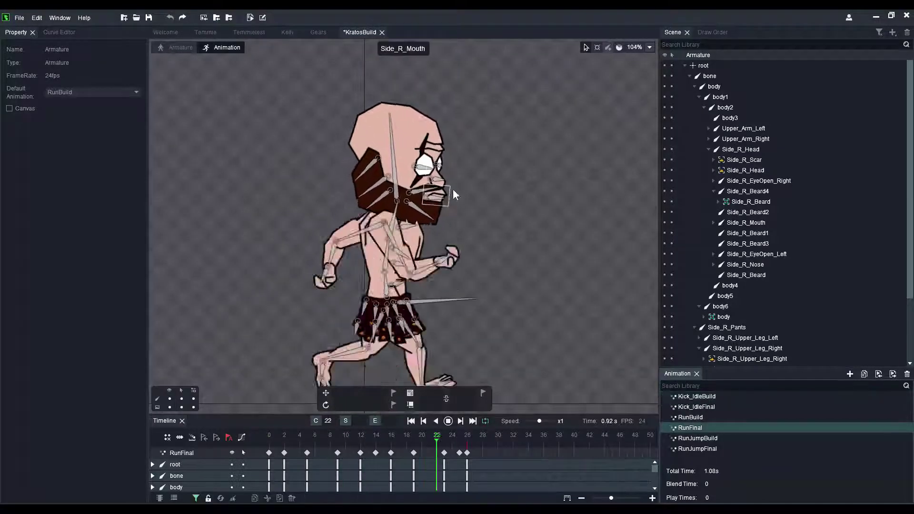
{"action": "scroll", "coordinate": [410, 308], "scroll_direction": "down", "scroll_amount": 3}
{"action": "scroll", "coordinate": [399, 257], "scroll_direction": "up", "scroll_amount": 5}
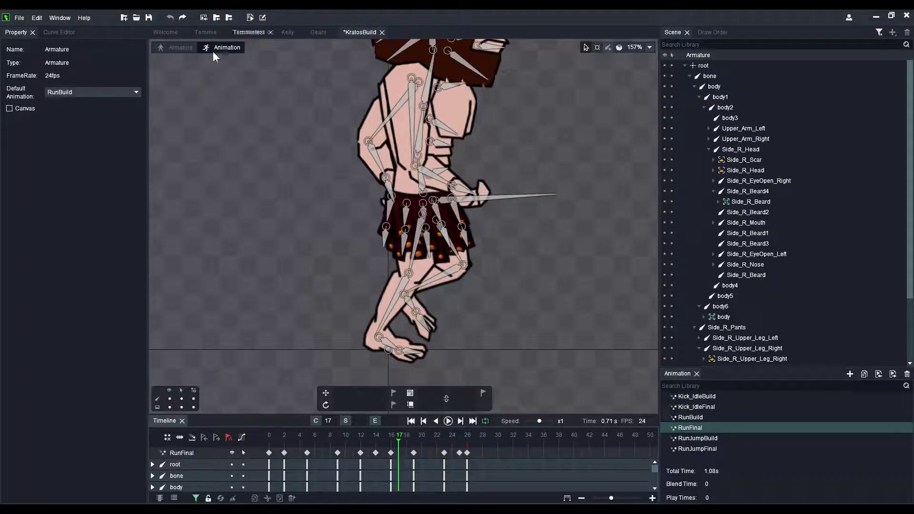
Zoom in on the beard in Armature mode, switching to Animation and back.
{"action": "left_click", "coordinate": [179, 48]}
{"action": "scroll", "coordinate": [381, 117], "scroll_direction": "up", "scroll_amount": 6}
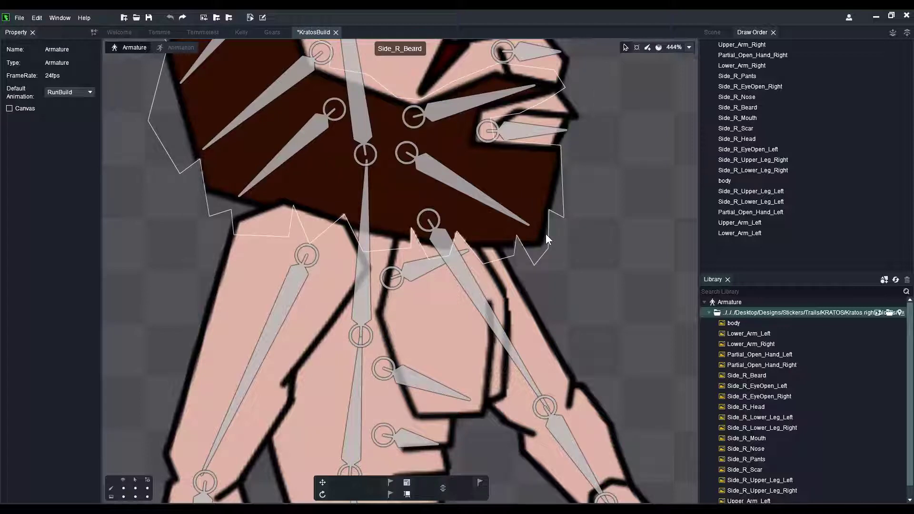
{"action": "left_click", "coordinate": [177, 48]}
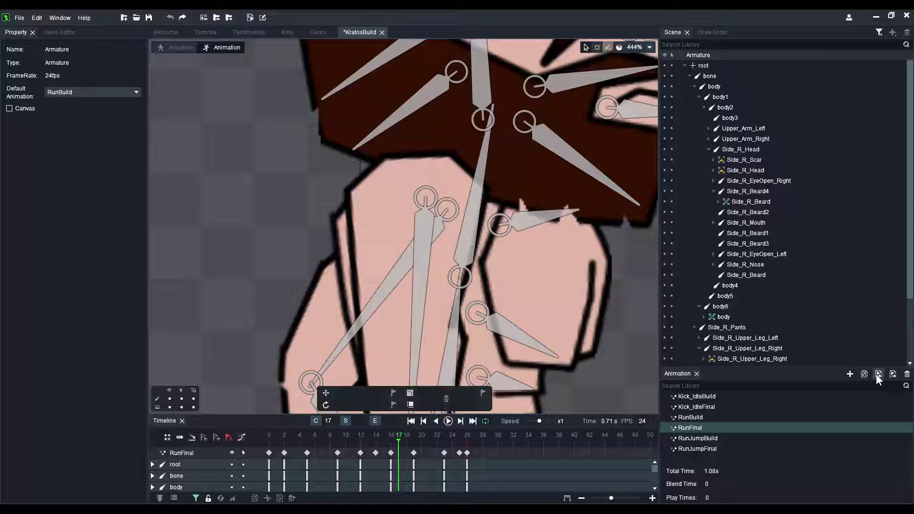
{"action": "left_click", "coordinate": [181, 50]}
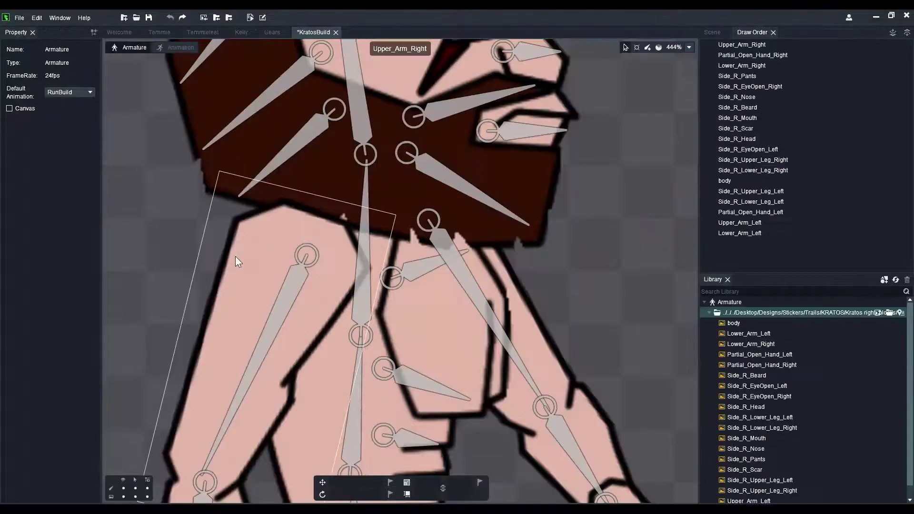